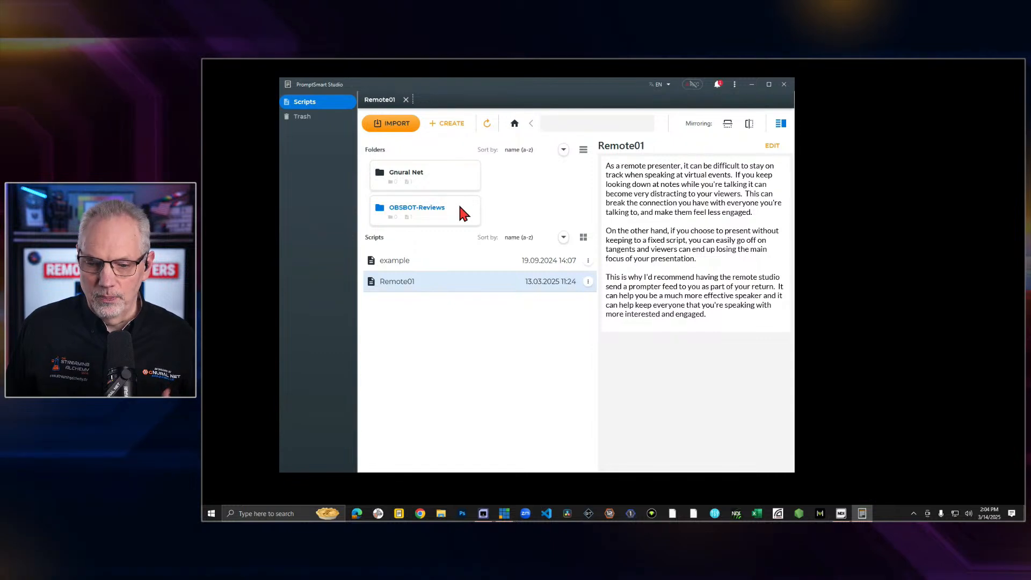
Open the Remote01 script, add an empty second story to the rundown, and return to the SA-RemotePresenter story
double_click(404, 278)
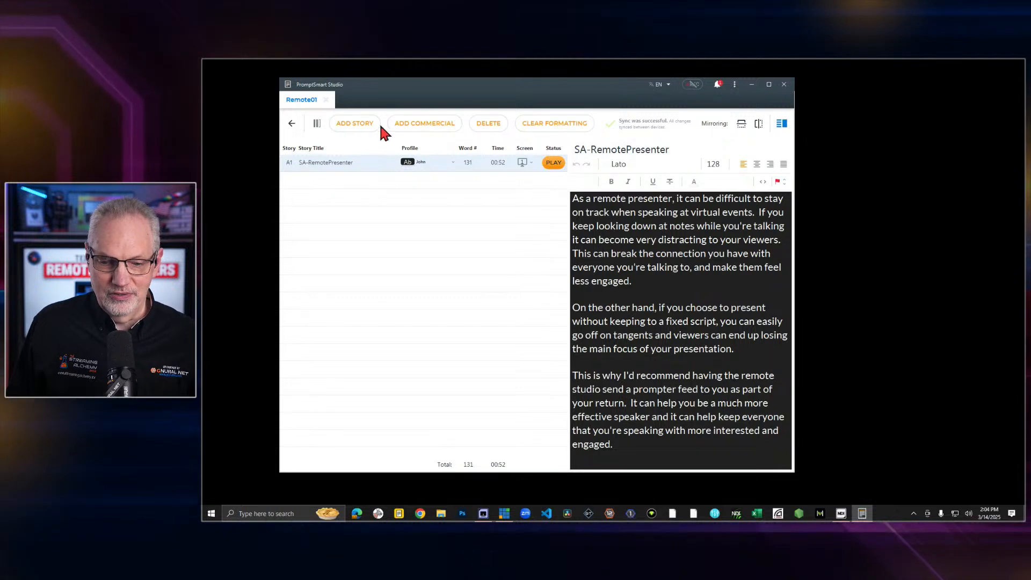
click(352, 123)
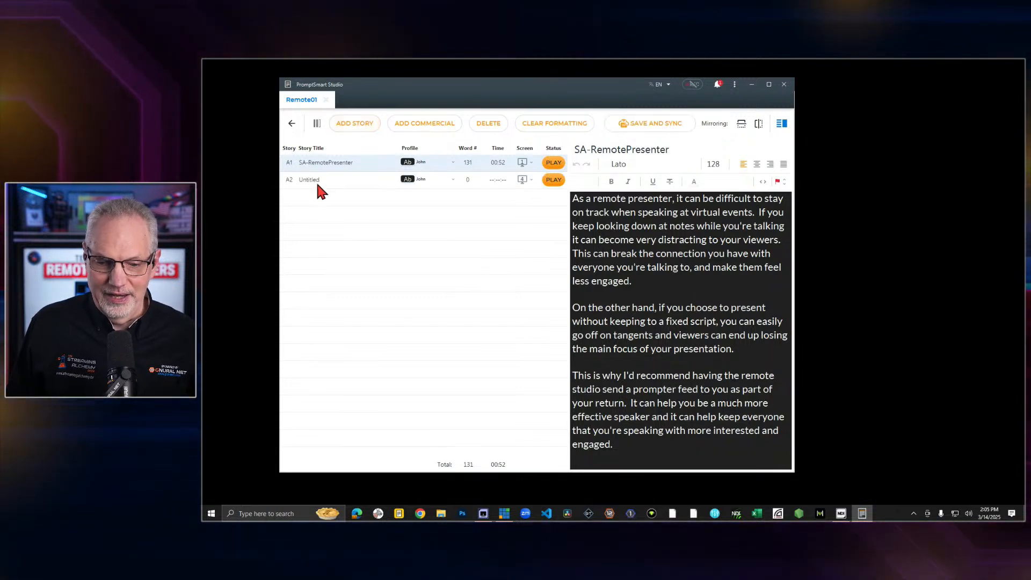
click(316, 183)
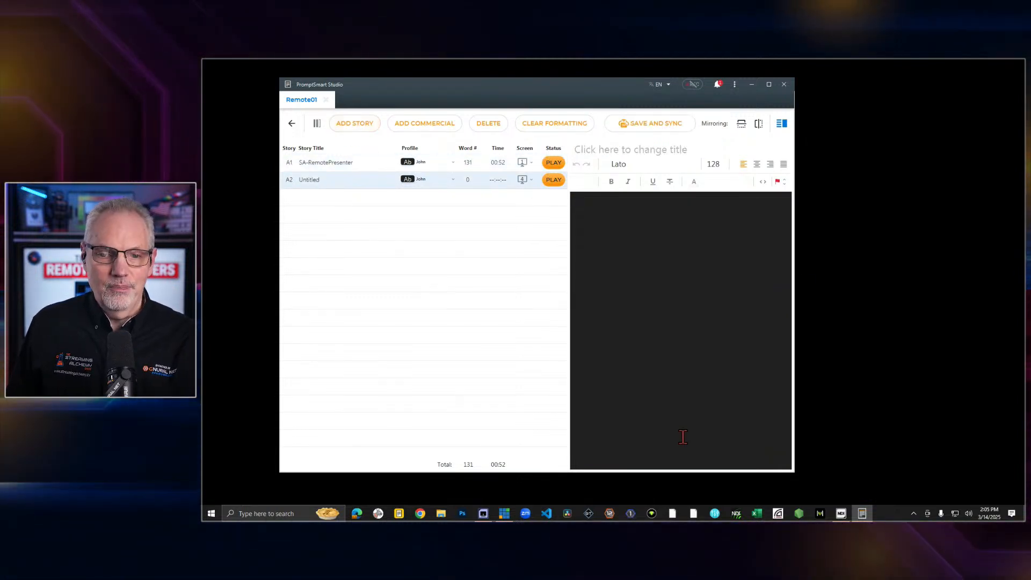
click(328, 163)
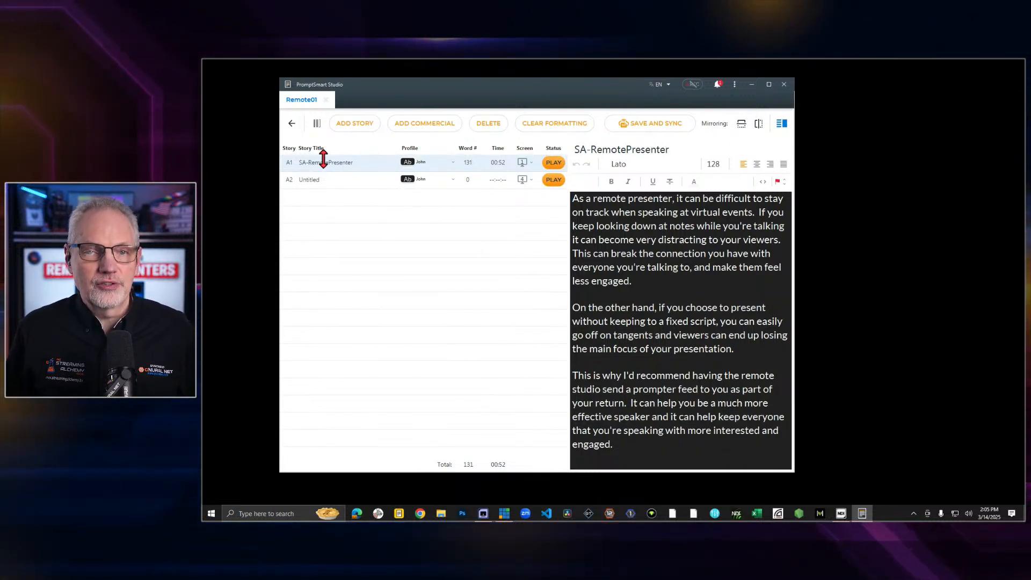
View the display choices for playing the SA-RemotePresenter story without changing the assigned screen
click(531, 161)
mouse_move(571, 204)
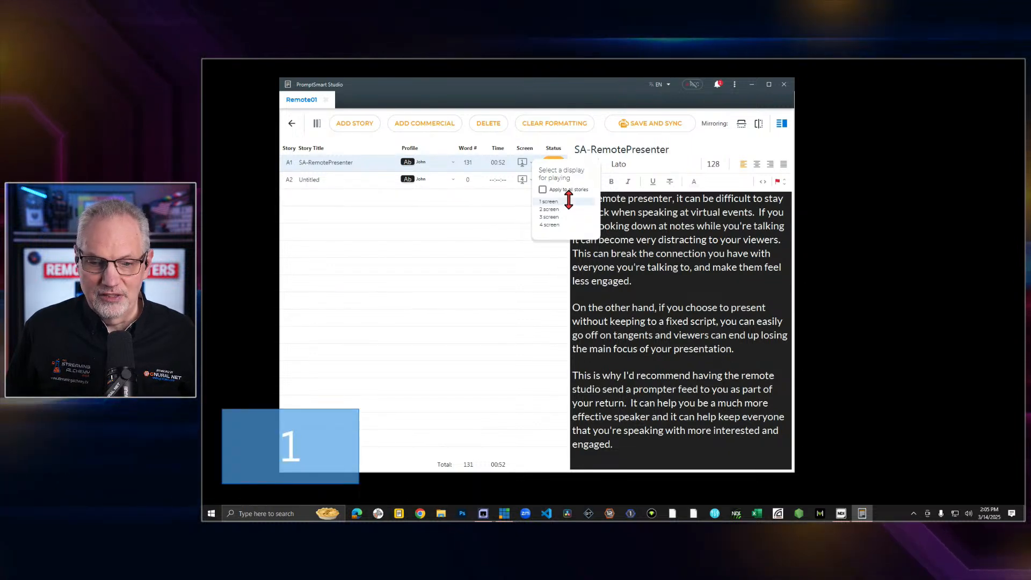
click(500, 312)
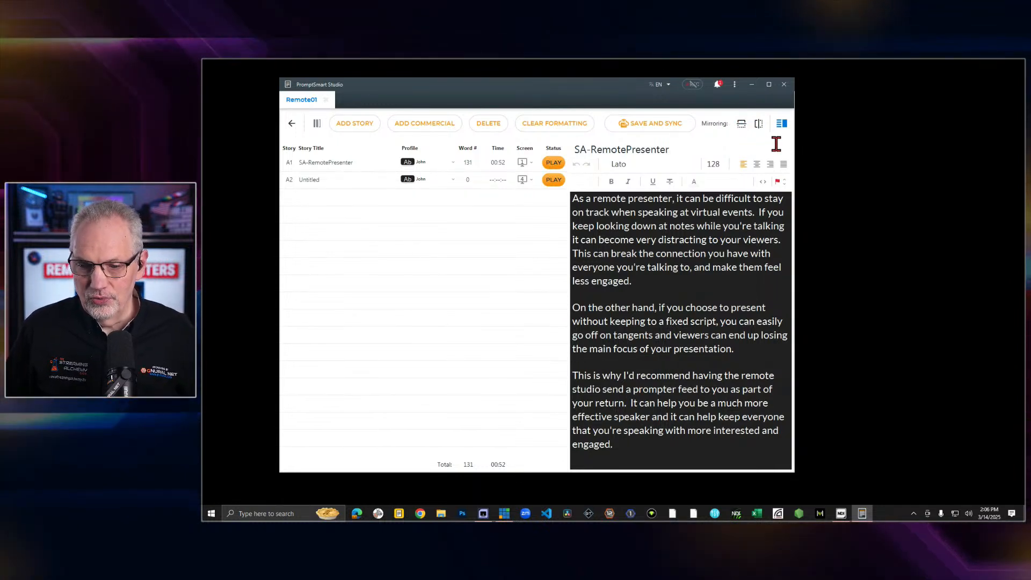
Check which input device the microphone settings use for voice tracking
click(734, 84)
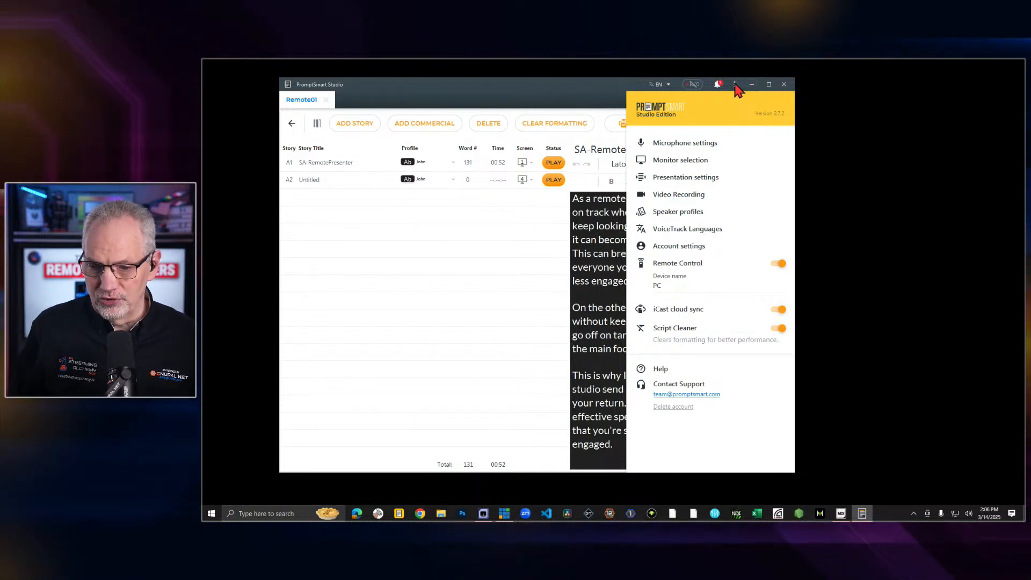
click(693, 144)
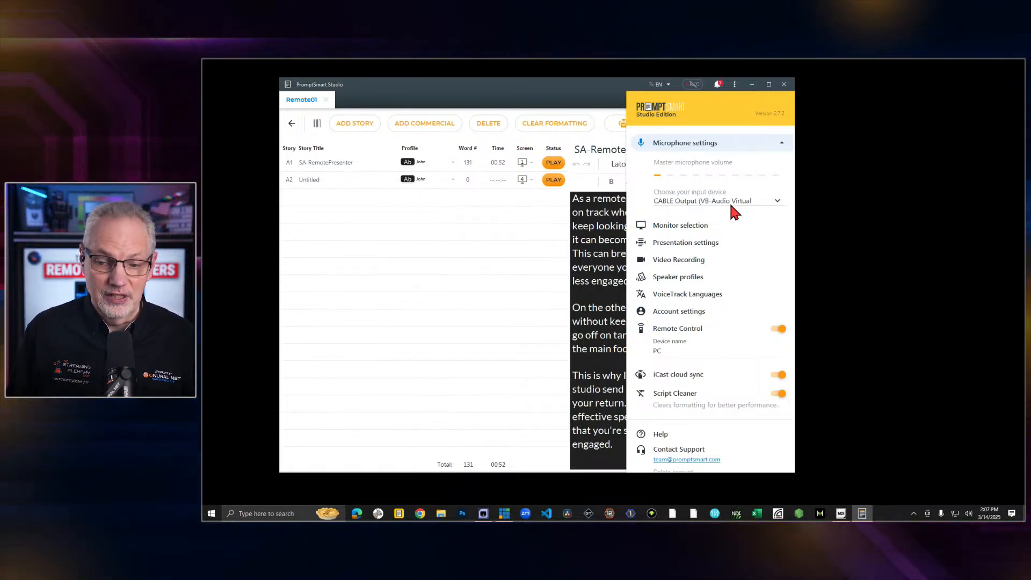
click(571, 88)
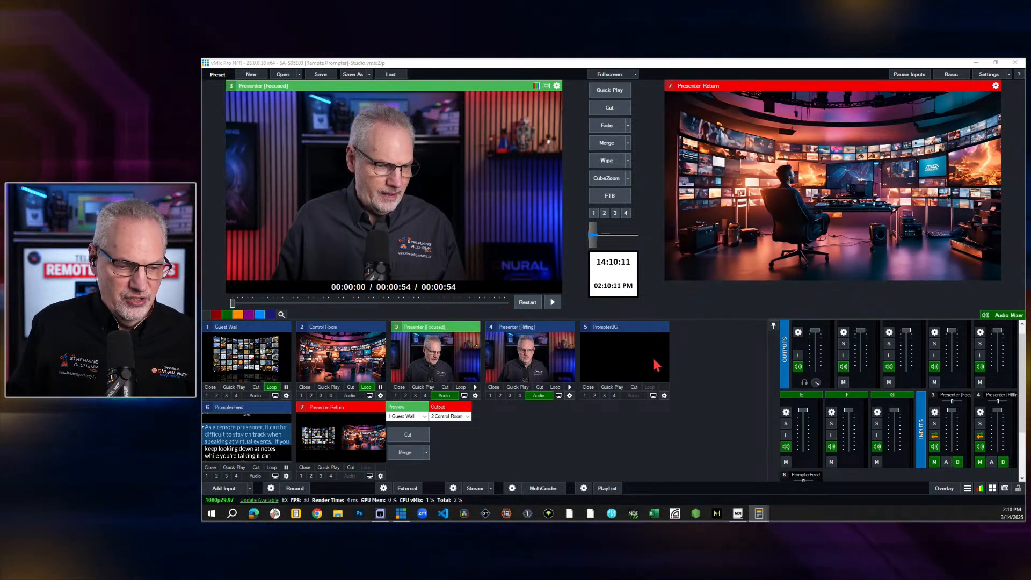
In vMix, inspect the colour adjustment settings of the PrompterBG input, including its alpha level
click(666, 397)
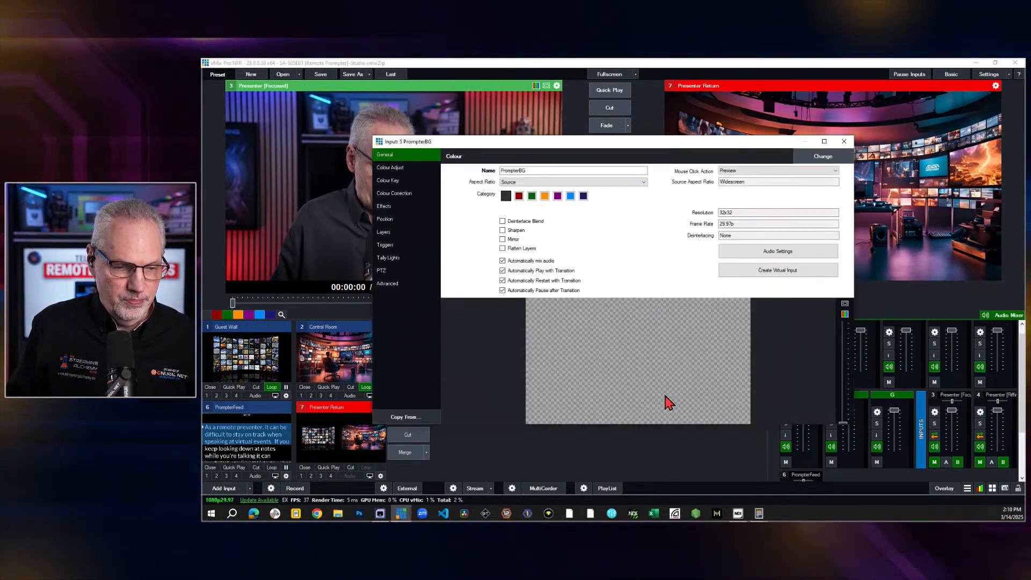
click(396, 168)
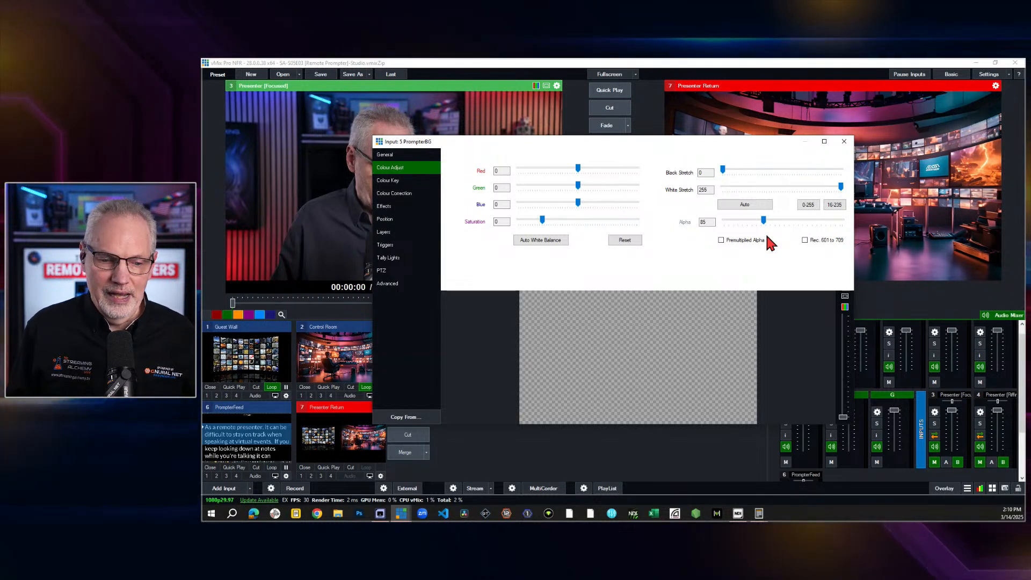
click(844, 142)
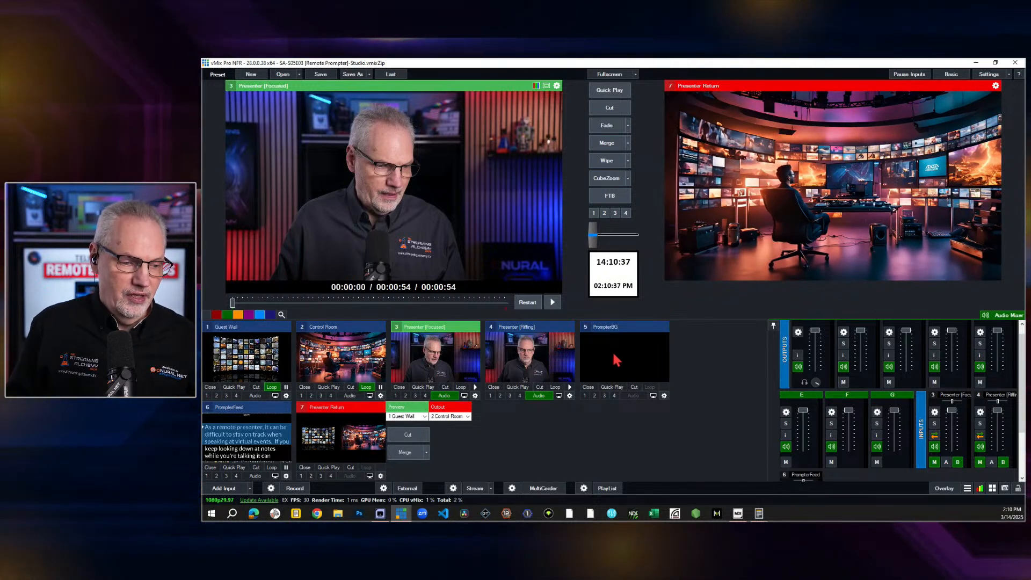
Preview PrompterFeed, toggle its Colour Key off and on, and sample the feed's dark grey background as the key colour
click(259, 450)
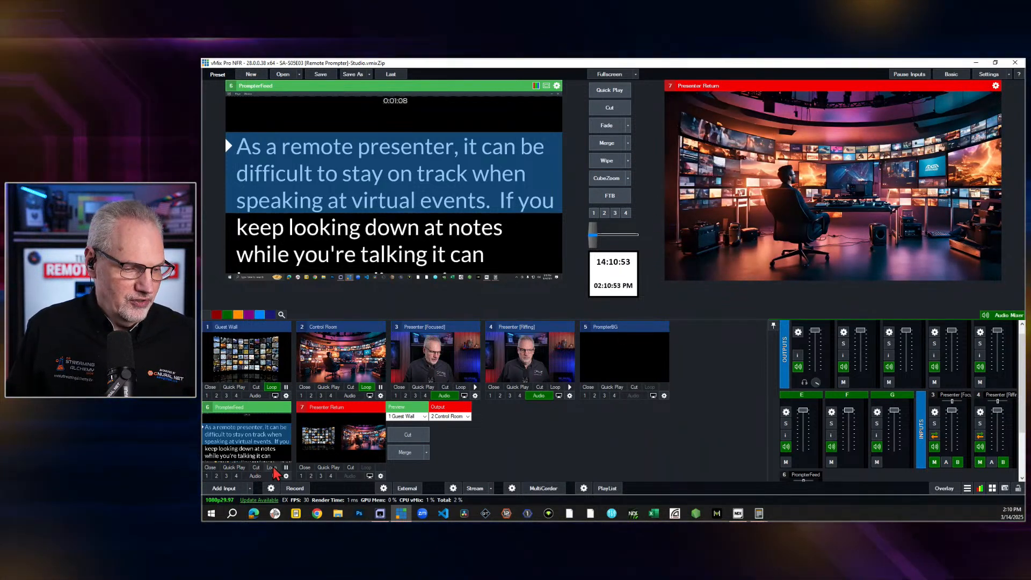
click(285, 476)
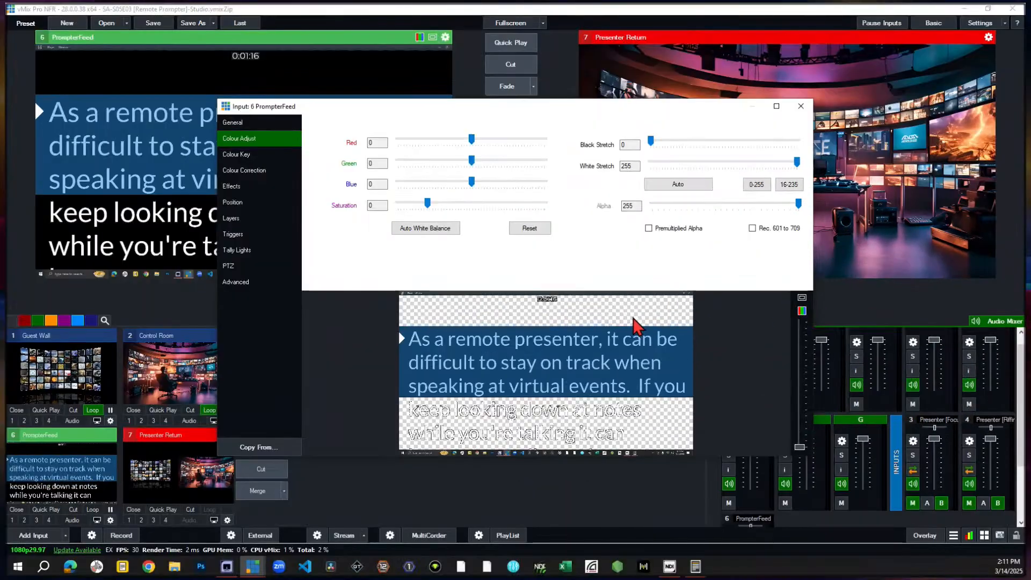
click(245, 155)
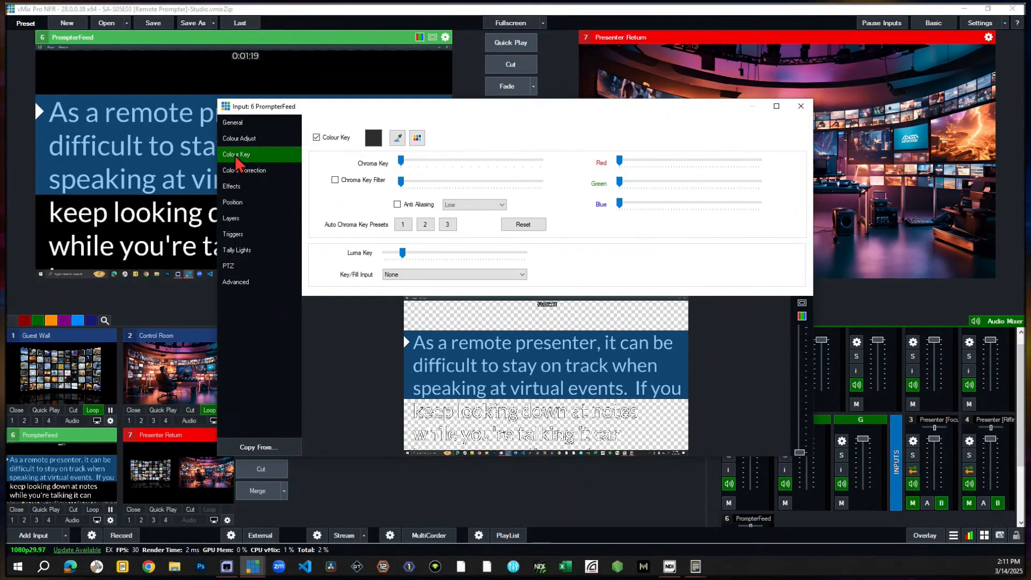
click(317, 138)
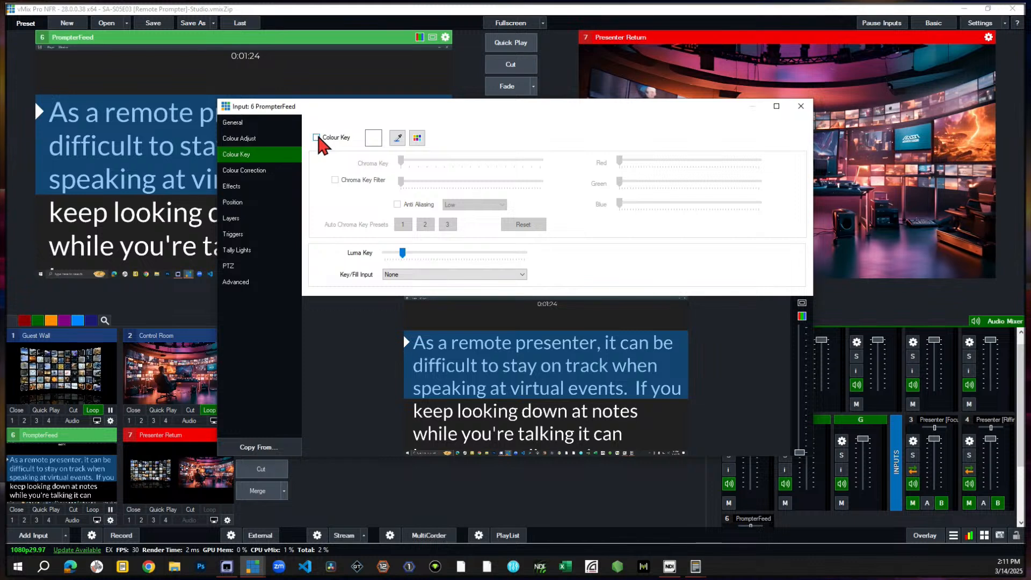
click(317, 137)
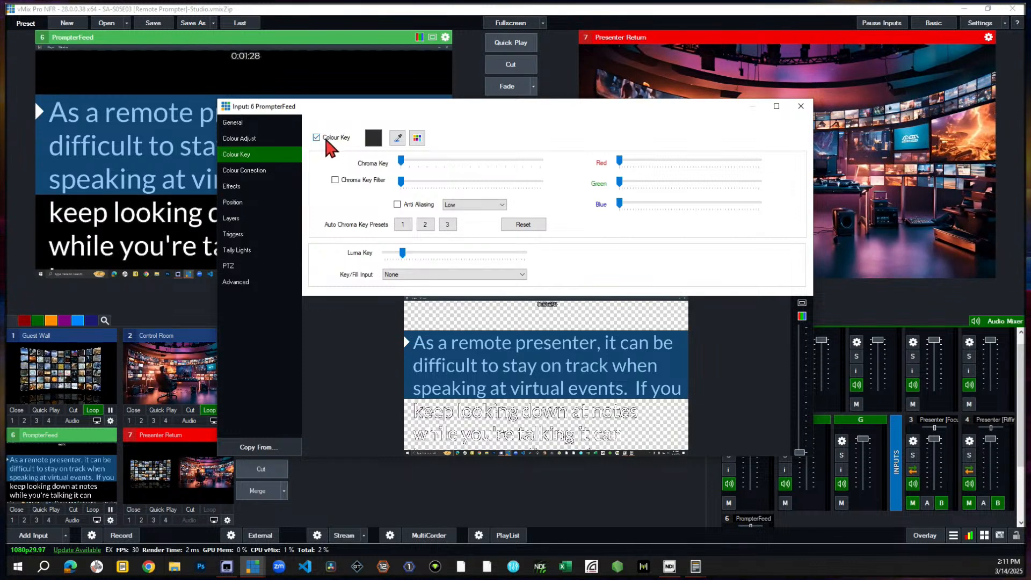
click(398, 138)
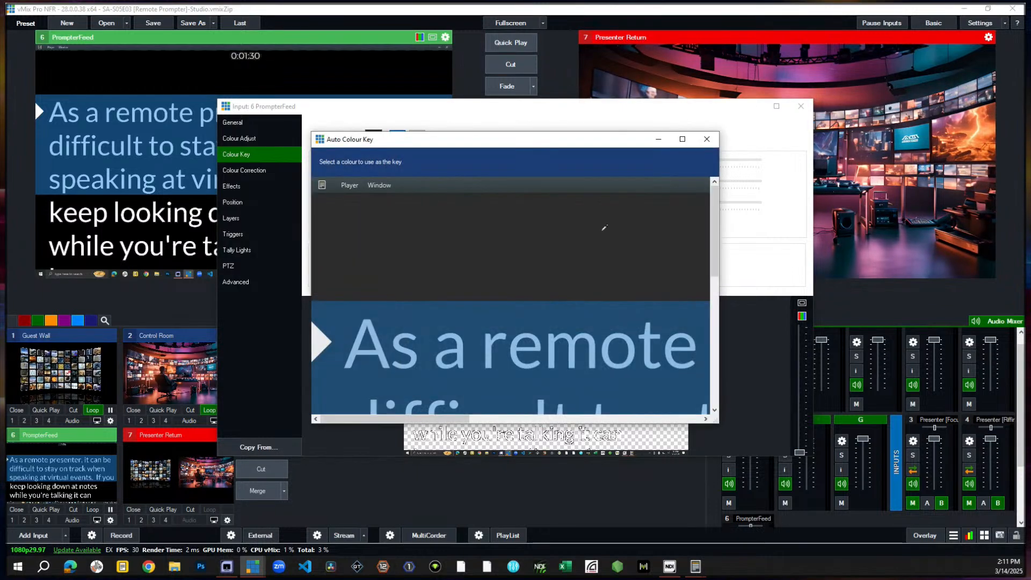
click(585, 240)
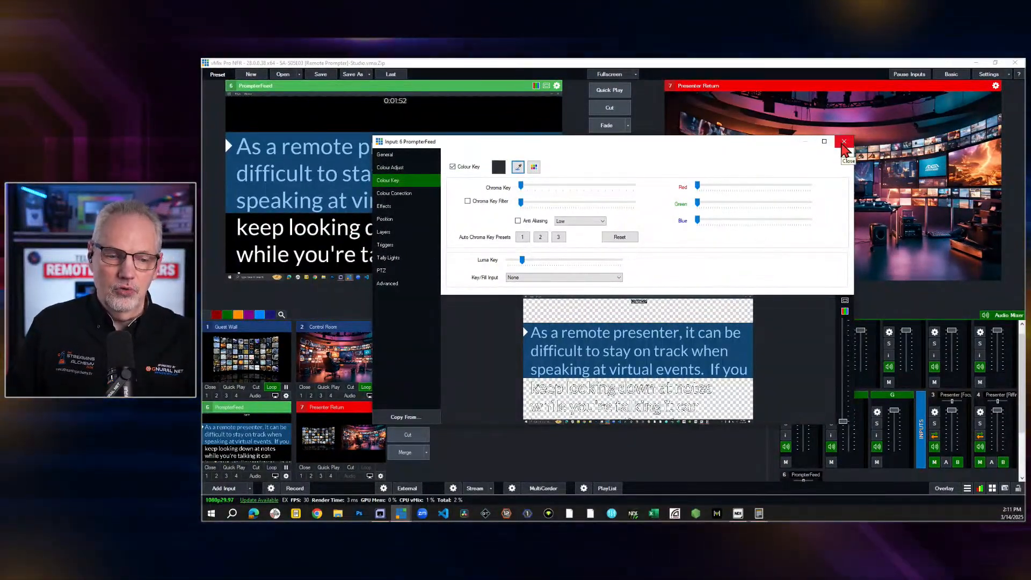
click(843, 141)
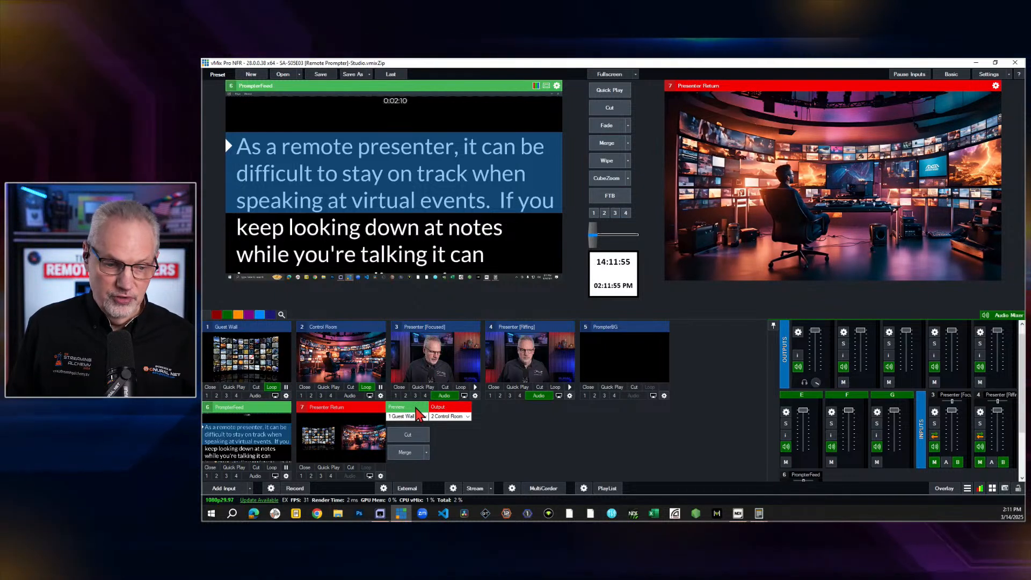
Inspect the layer assignments of the Presenter Return input
click(381, 476)
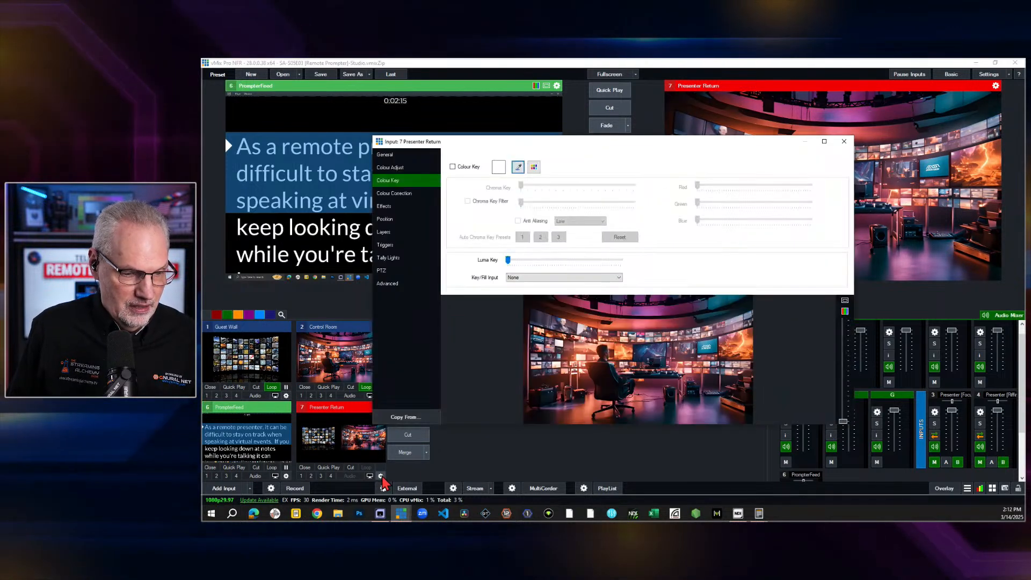
click(389, 232)
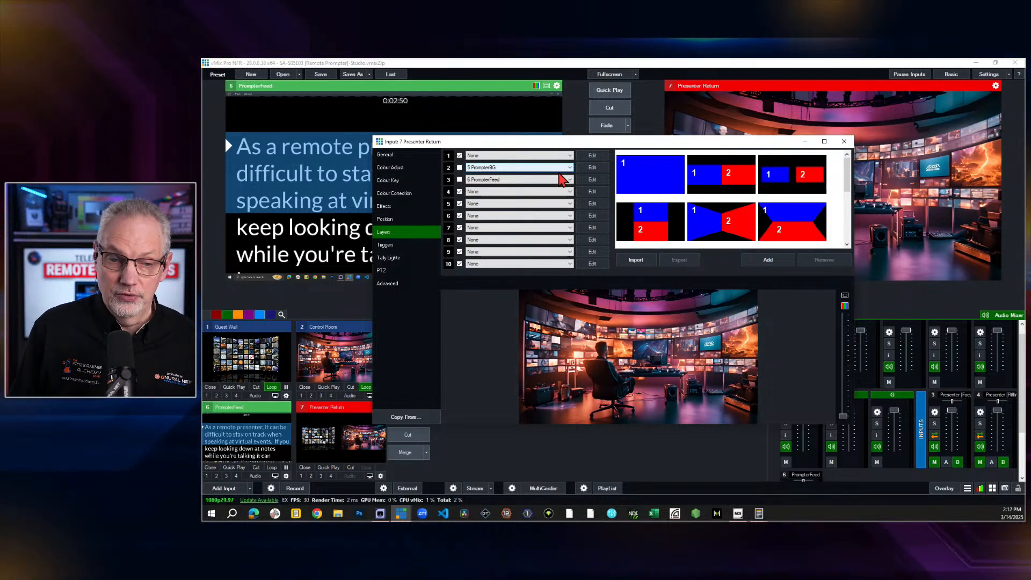
click(844, 143)
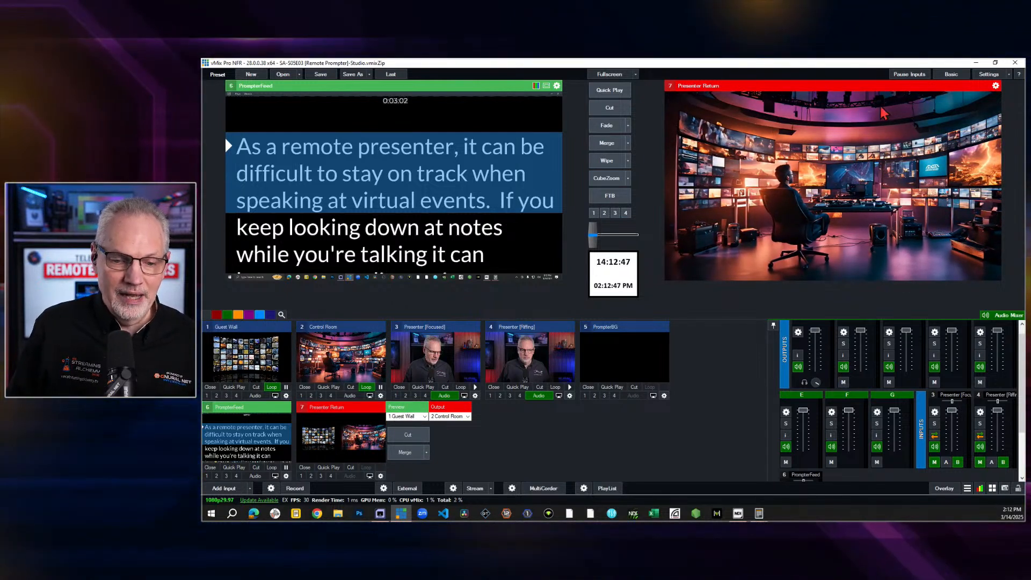
Review the Outputs / NDI / SRT settings and the source choices for Output 4, leaving its source unchanged
click(987, 77)
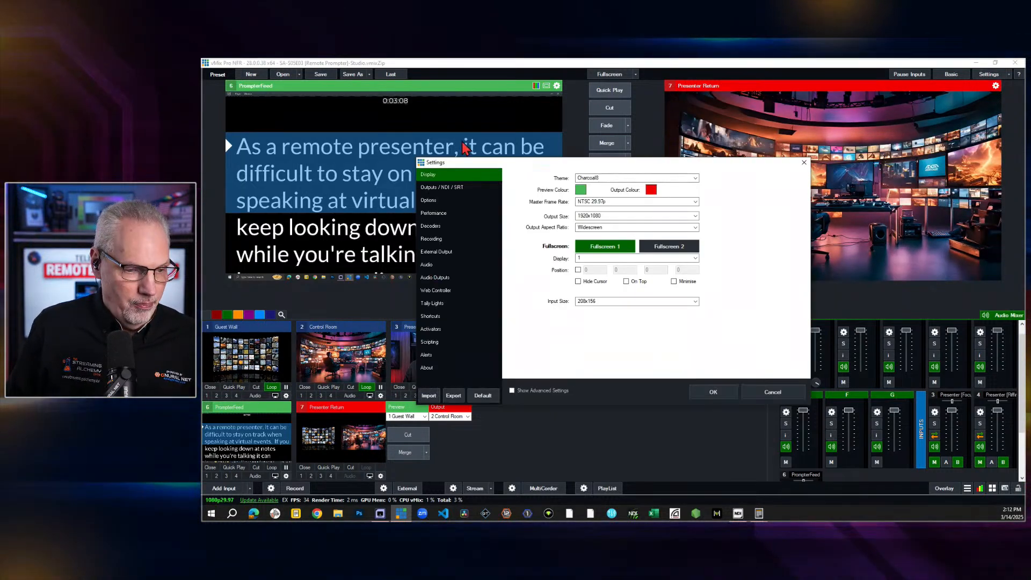
click(432, 188)
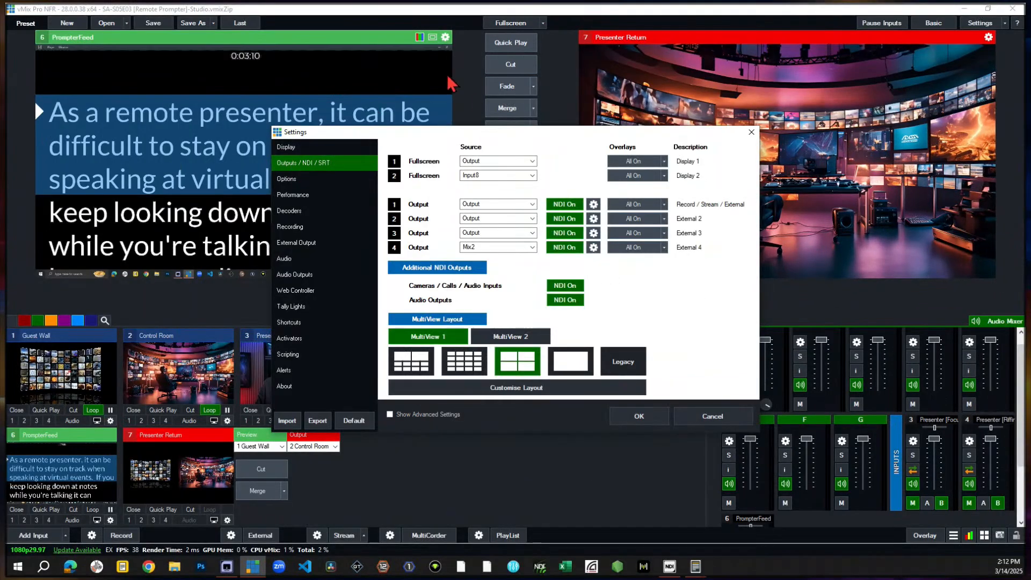
drag(503, 133, 606, 123)
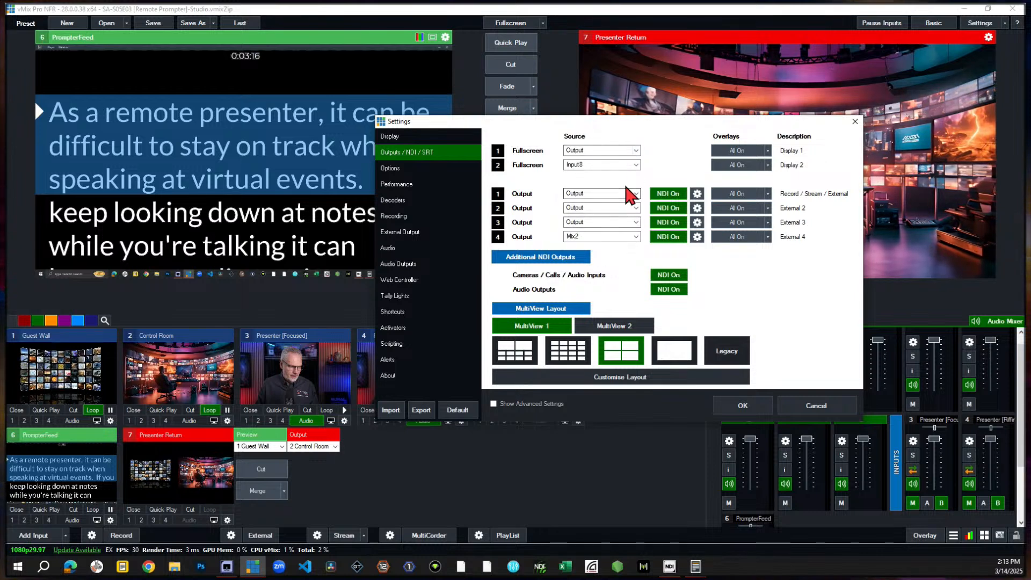
click(636, 237)
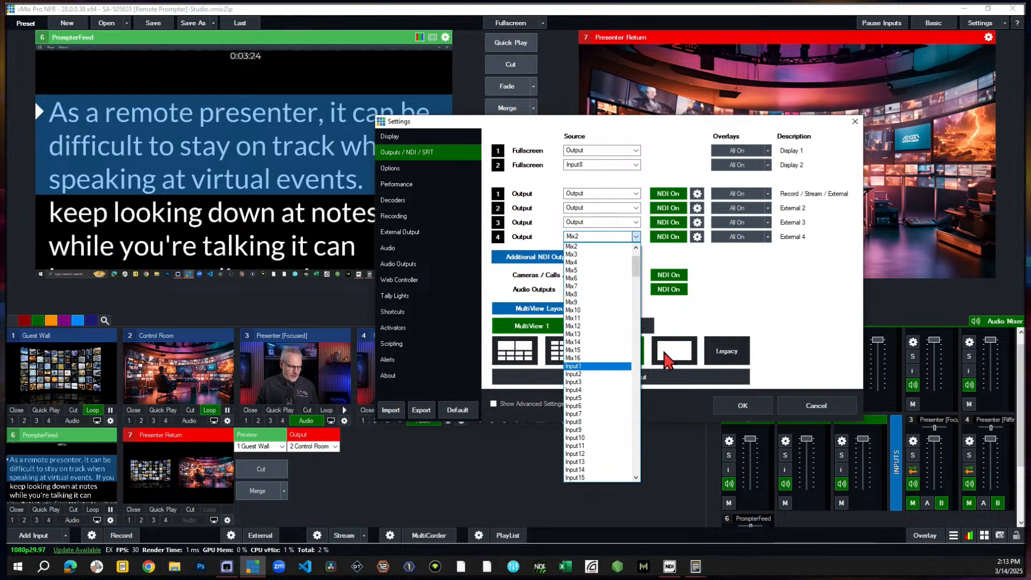
click(788, 286)
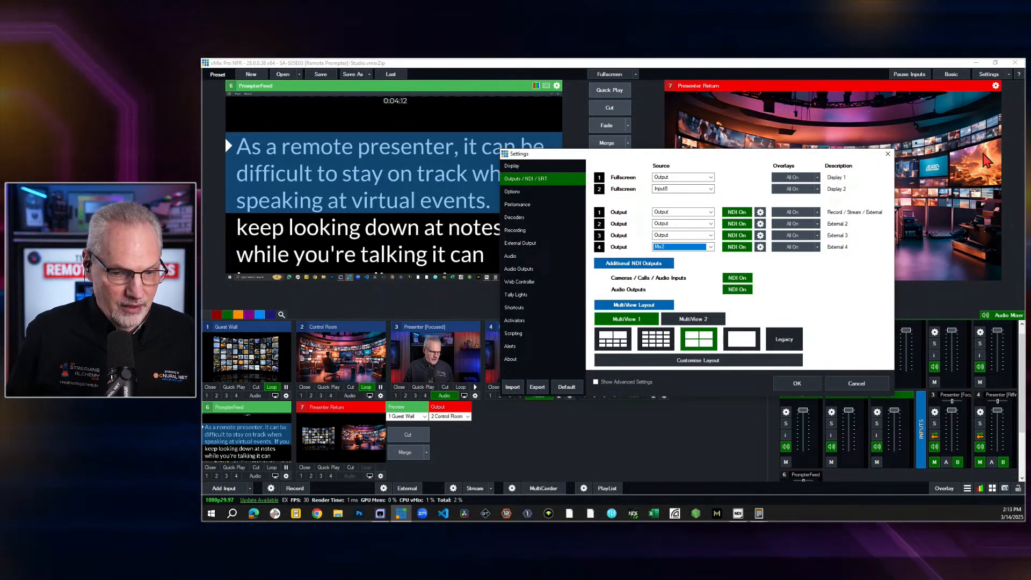
click(888, 154)
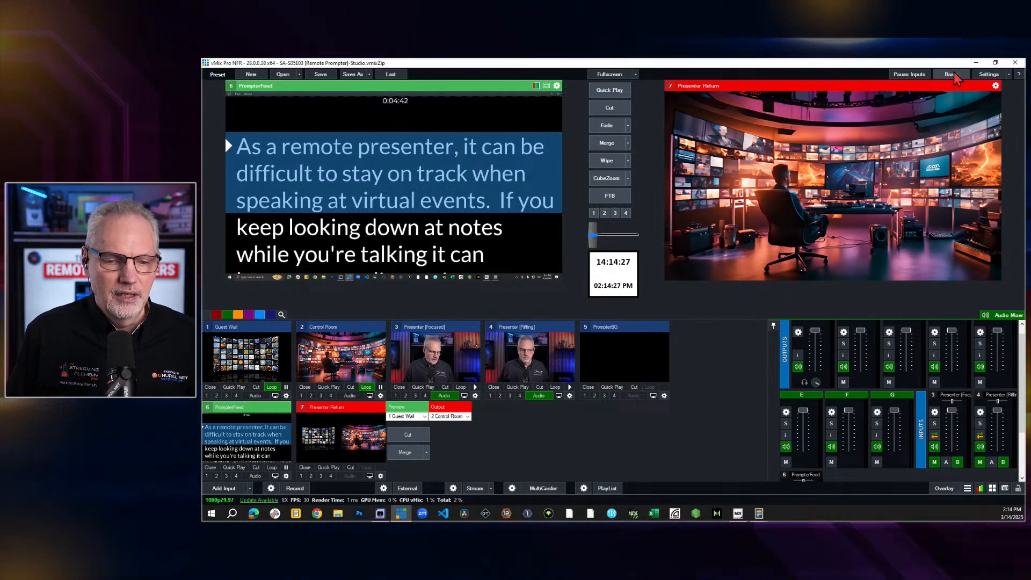
Review the audio output bus assignments, and switch to PromptSmart Studio to check its microphone settings
click(993, 76)
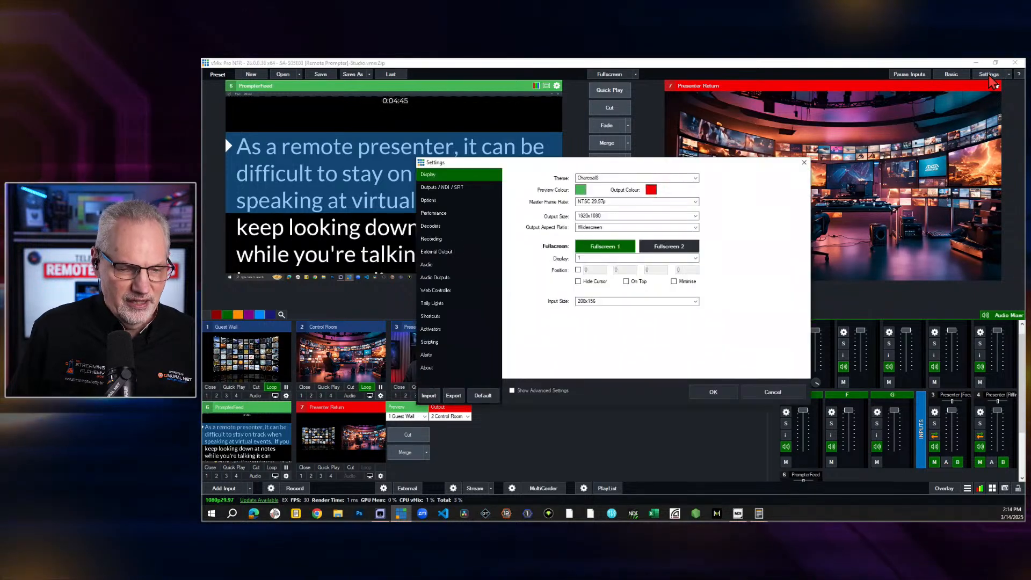
click(434, 278)
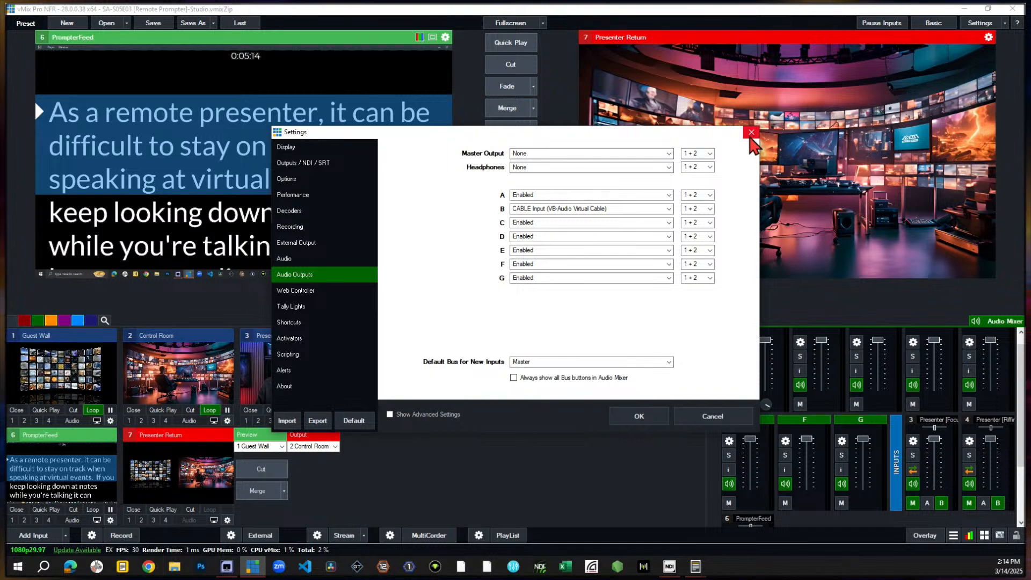
click(752, 134)
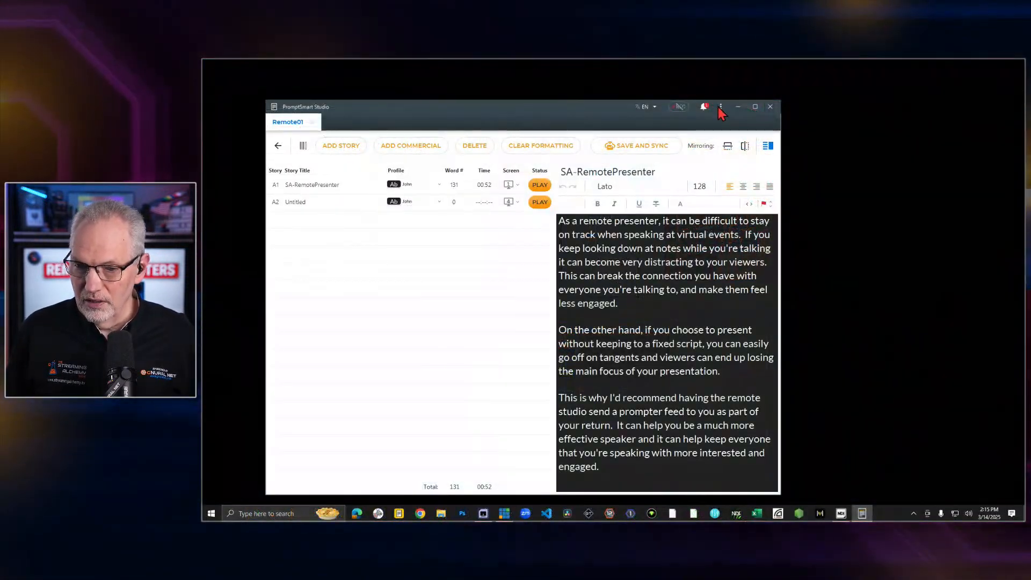
click(721, 107)
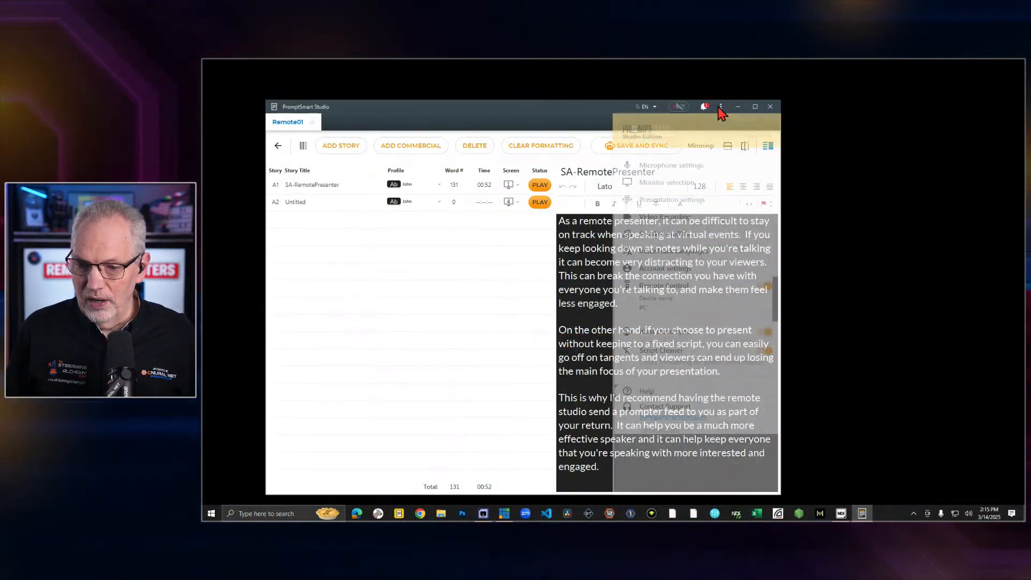
click(685, 166)
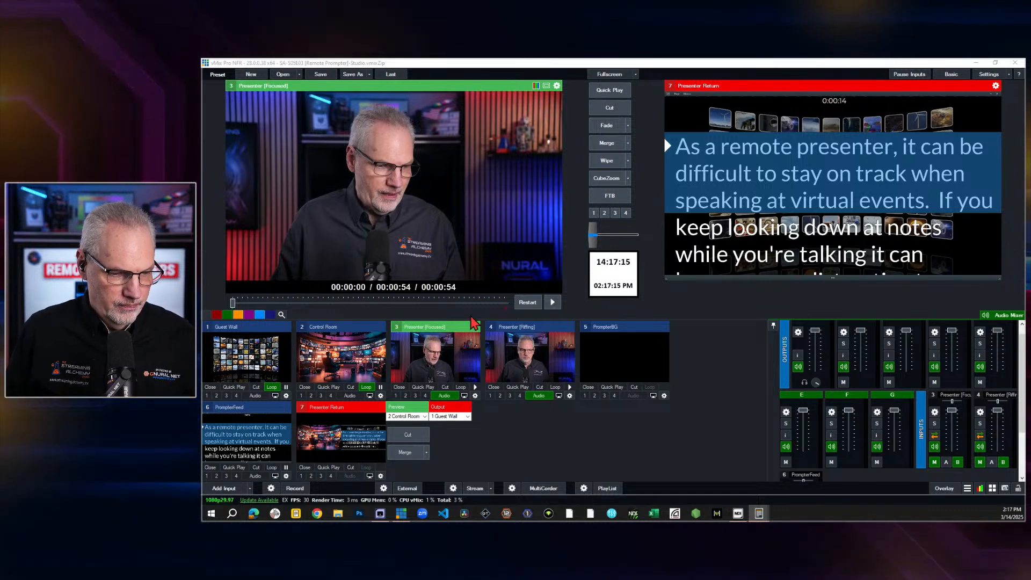
In vMix, play the Presenter [Focused] clip, and preview and play the Presenter [Riffing] clip, pausing it before its end
click(475, 388)
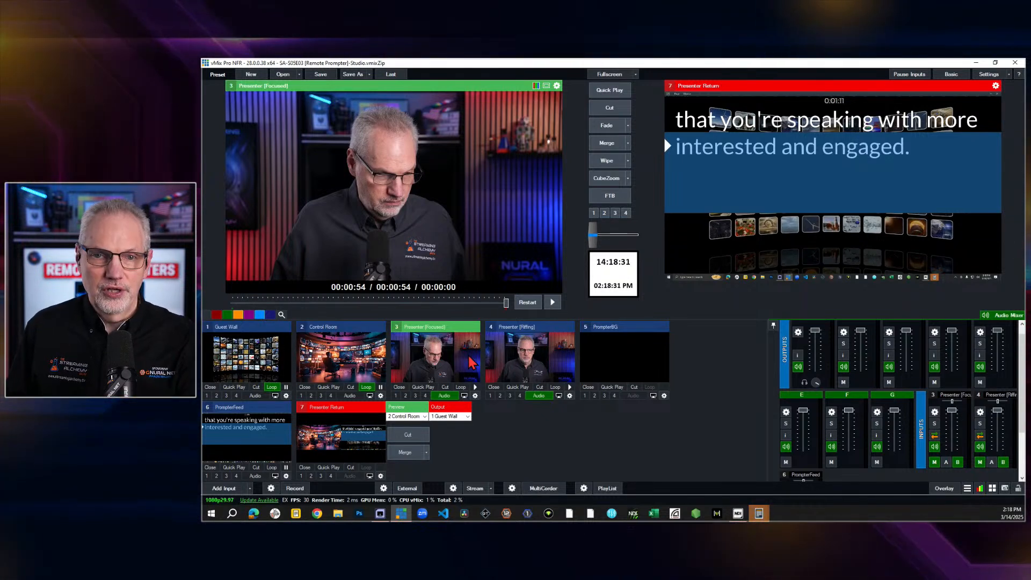
key(4)
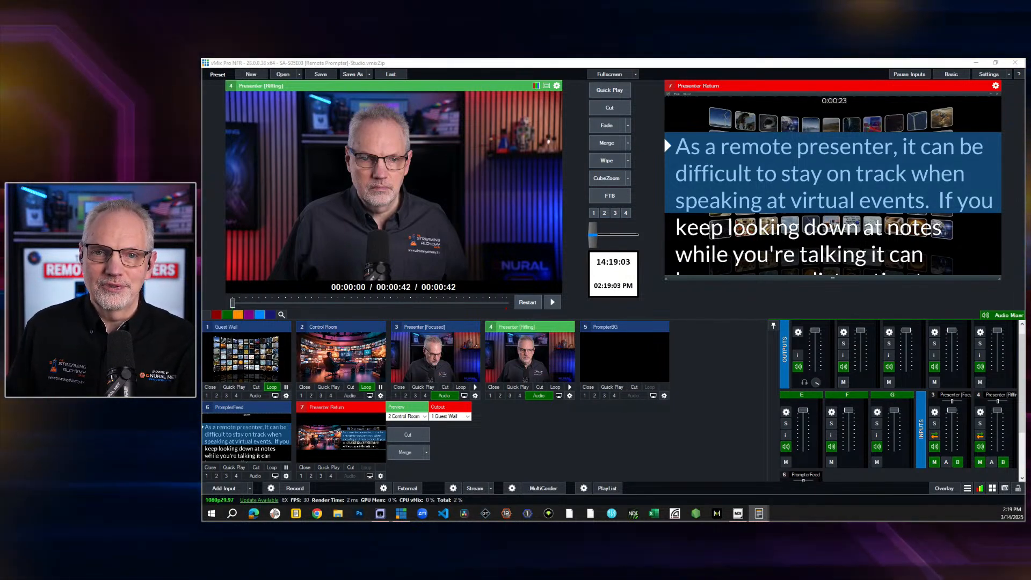
key(space)
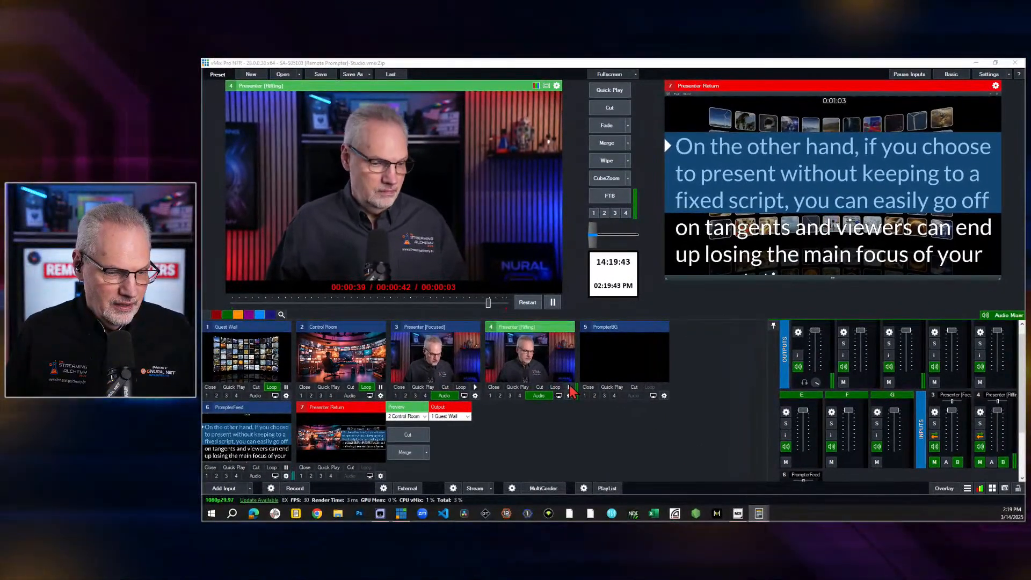
click(569, 387)
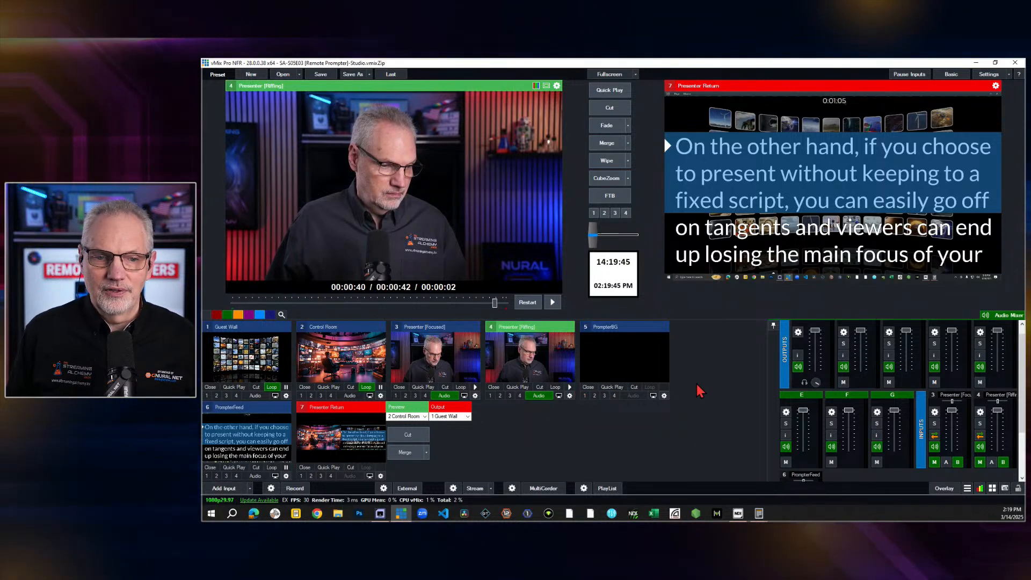